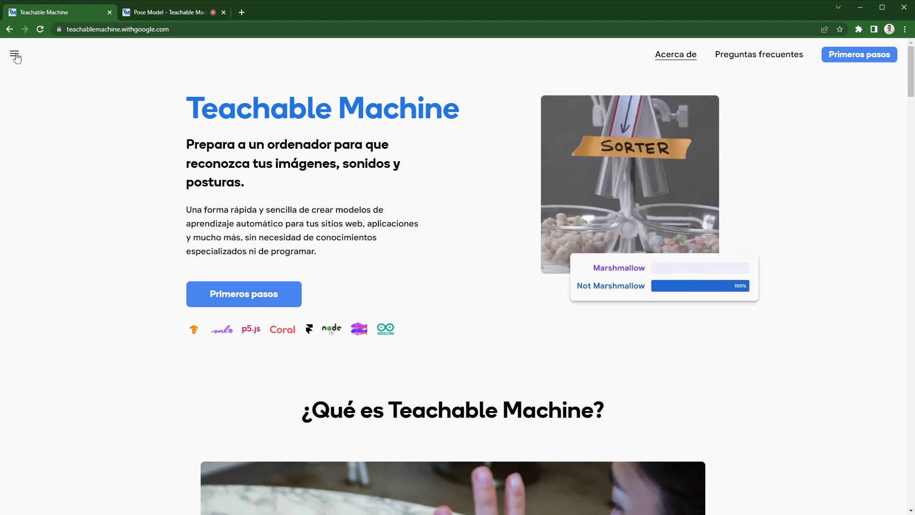
- Create a new pose project (Proyecto de posturas) in Teachable Machine
click(15, 56)
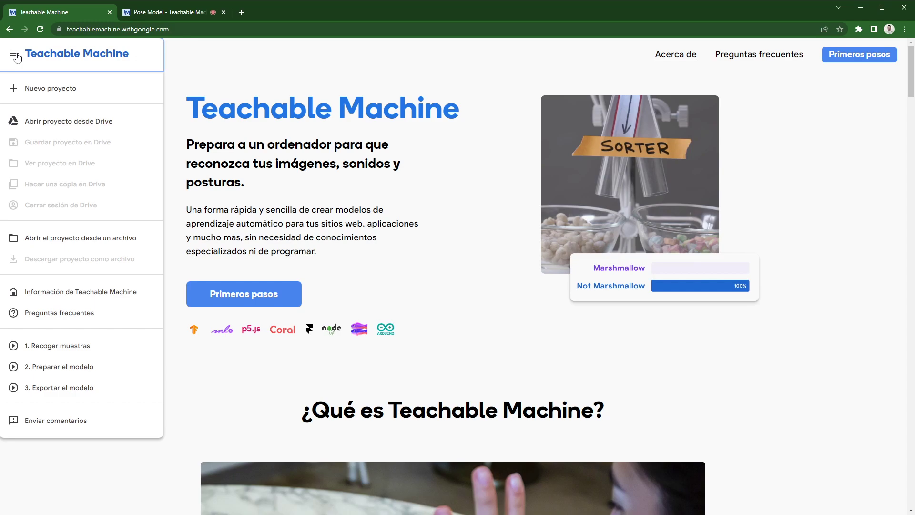
click(70, 90)
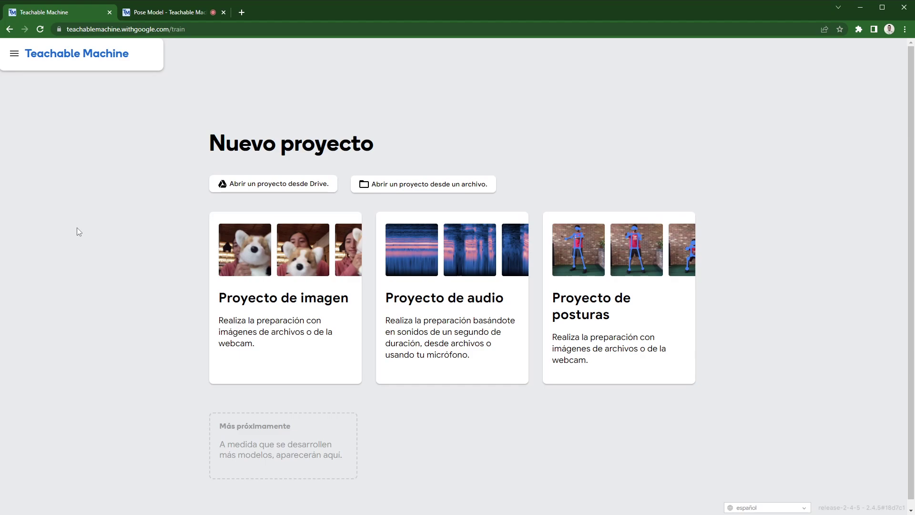
click(608, 261)
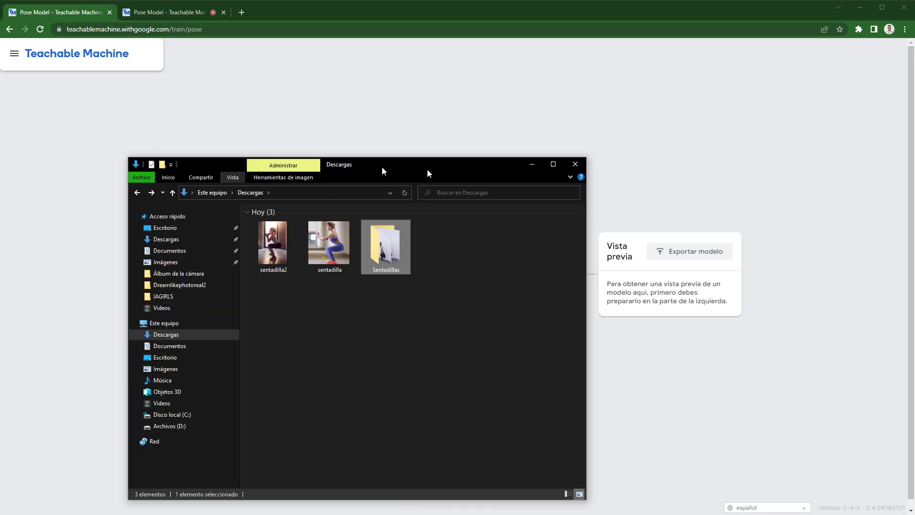
- Browse the image sequence in the Sentadillas folder of Descargas in File Explorer, keeping the class cards uncovered
drag(382, 167, 555, 99)
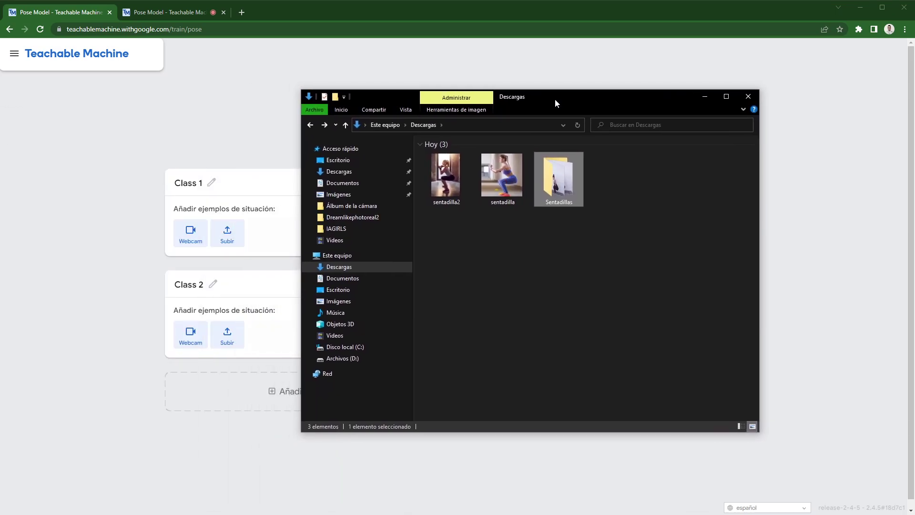
double_click(559, 180)
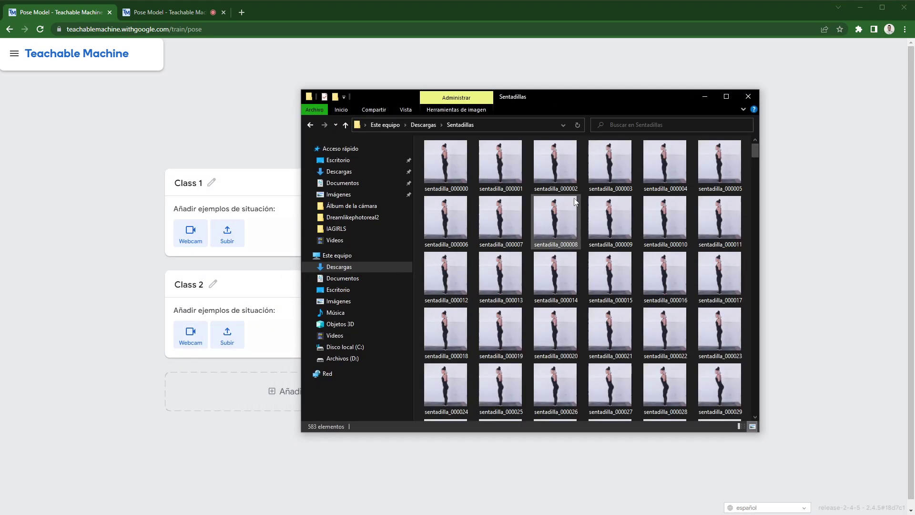
scroll(668, 270, down, 10)
scroll(669, 270, down, 10)
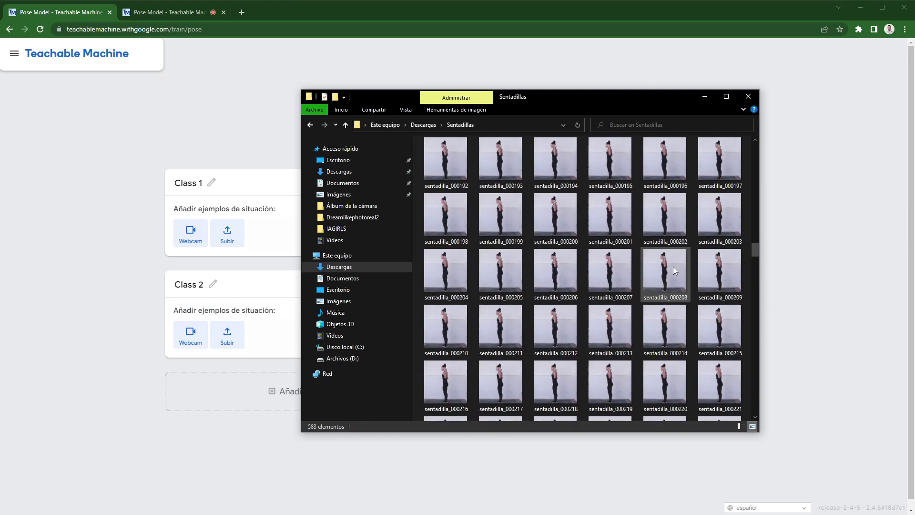
scroll(674, 267, up, 20)
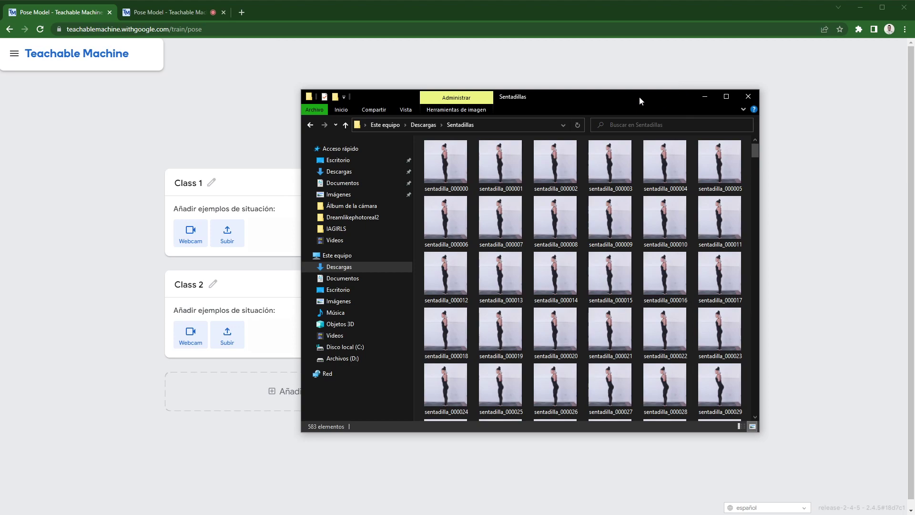
drag(640, 96, 779, 101)
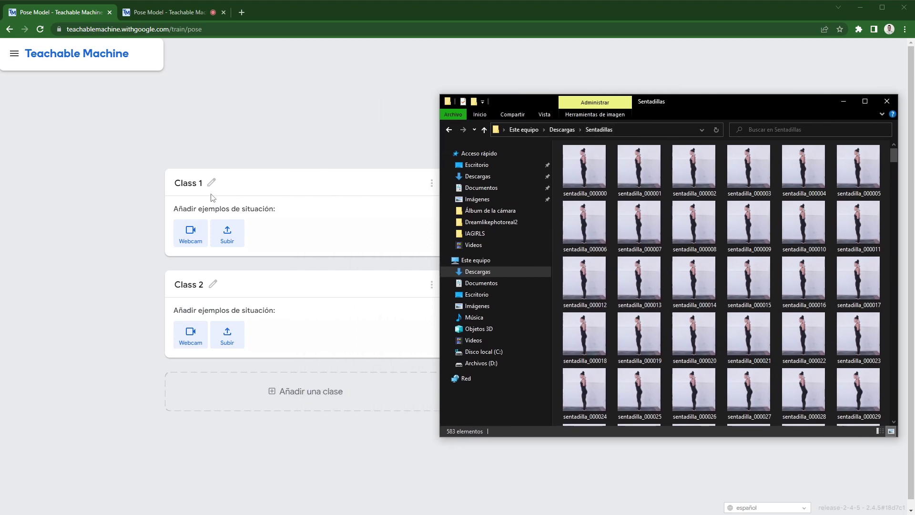
- Rename Class 1 to Sentadilla and upload all images from the Sentadillas folder as its pose samples
click(182, 183)
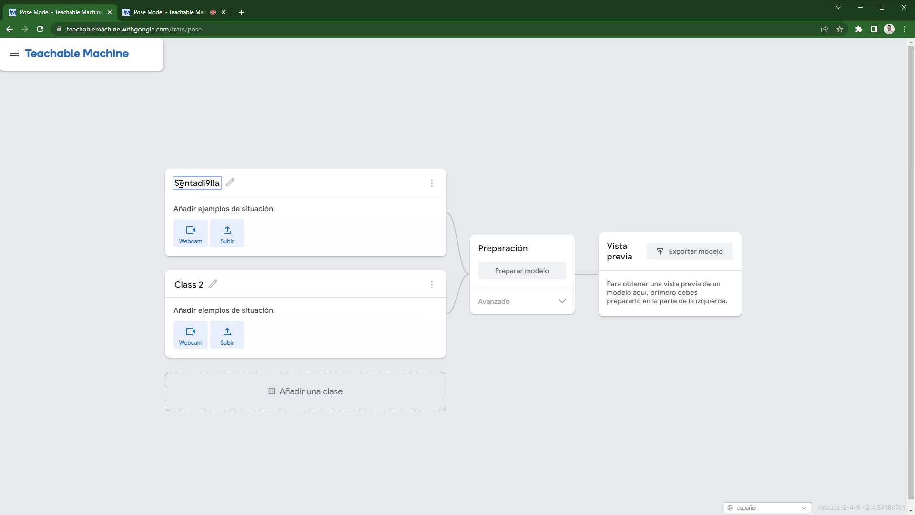
key(Return)
click(226, 239)
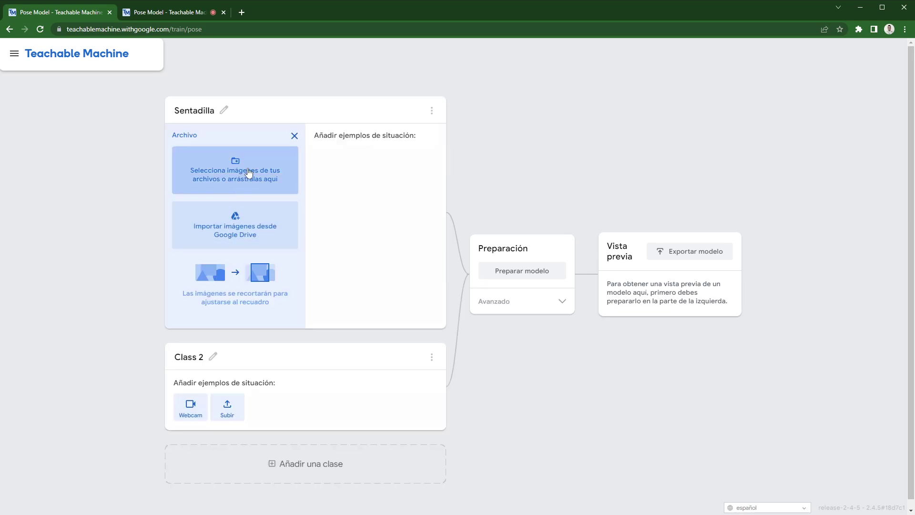
click(248, 173)
click(117, 71)
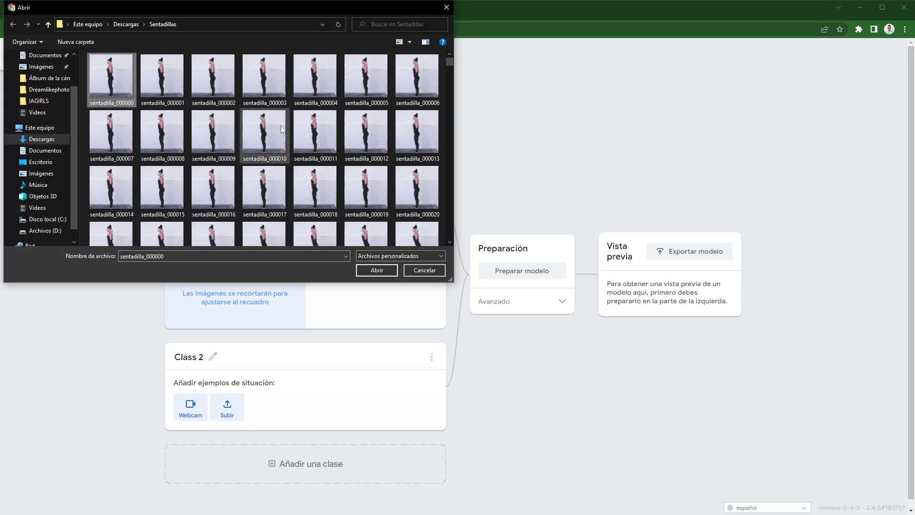
scroll(279, 124, down, 20)
scroll(374, 183, down, 15)
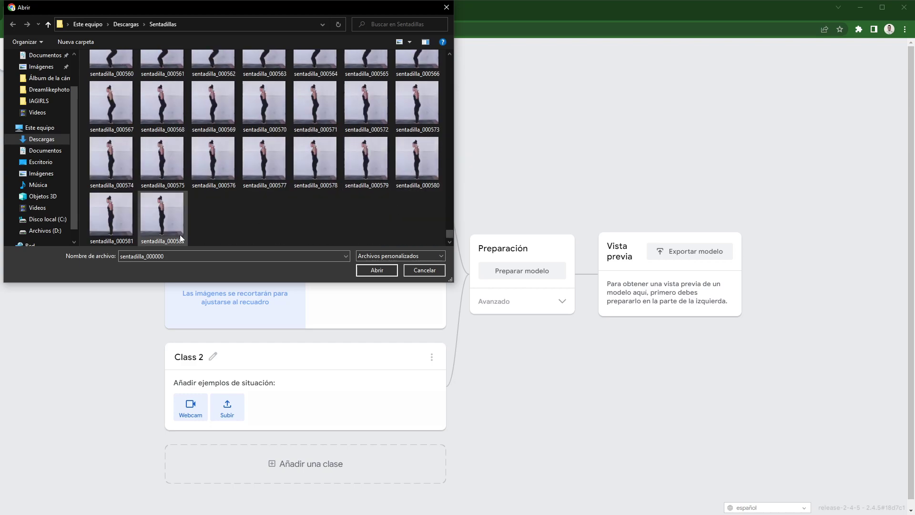
shift+click(180, 235)
click(376, 270)
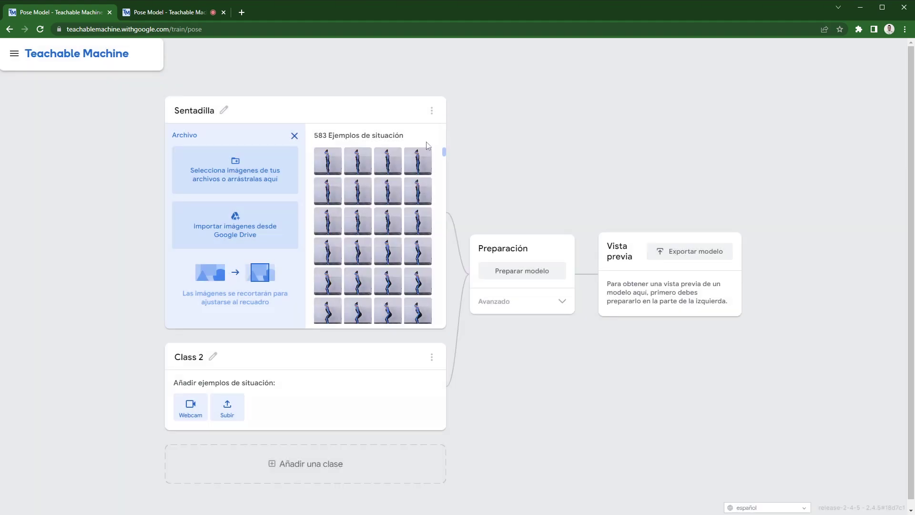
- Examine the detected pose skeletons by paging through the enlarged Sentadilla samples, from standing to squatting, and close the viewer
click(392, 193)
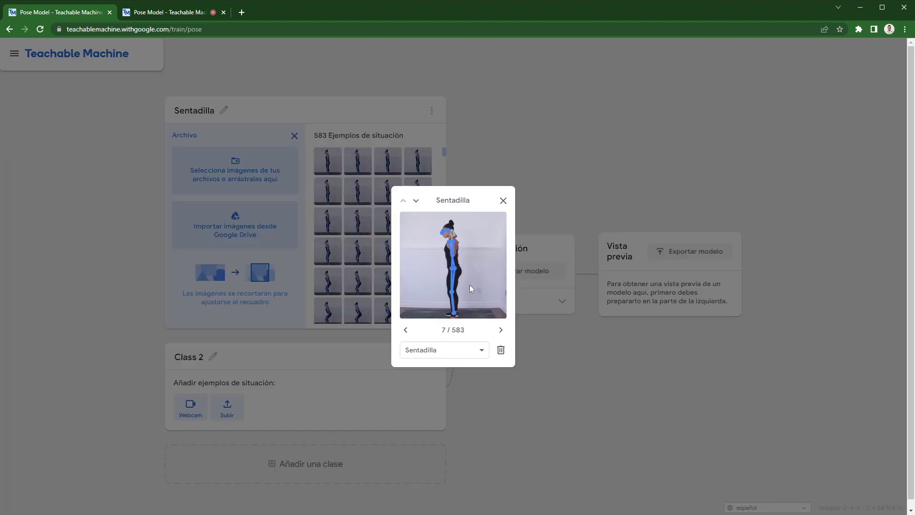
click(501, 330)
click(502, 331)
click(502, 330)
click(502, 331)
click(502, 331)
click(502, 331)
click(502, 331)
click(501, 331)
click(502, 331)
click(501, 330)
click(501, 330)
click(502, 331)
click(501, 331)
click(502, 330)
click(502, 330)
click(501, 330)
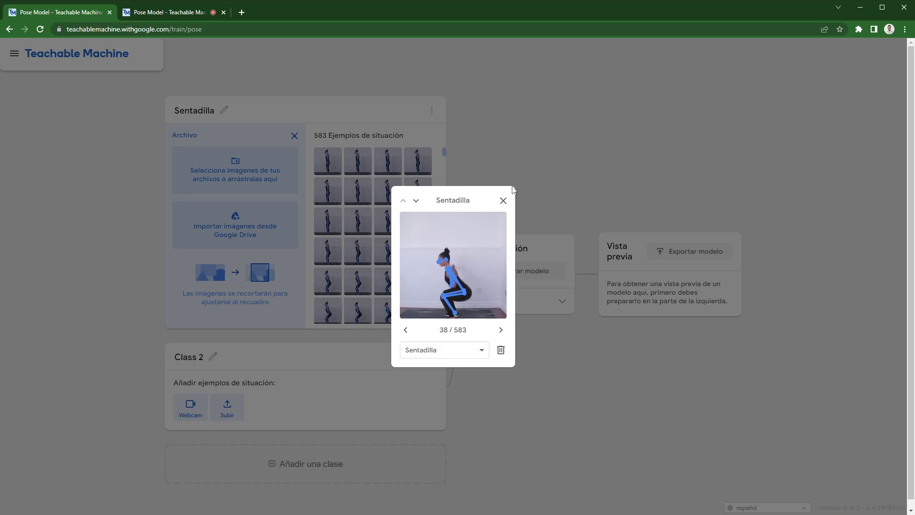
click(503, 201)
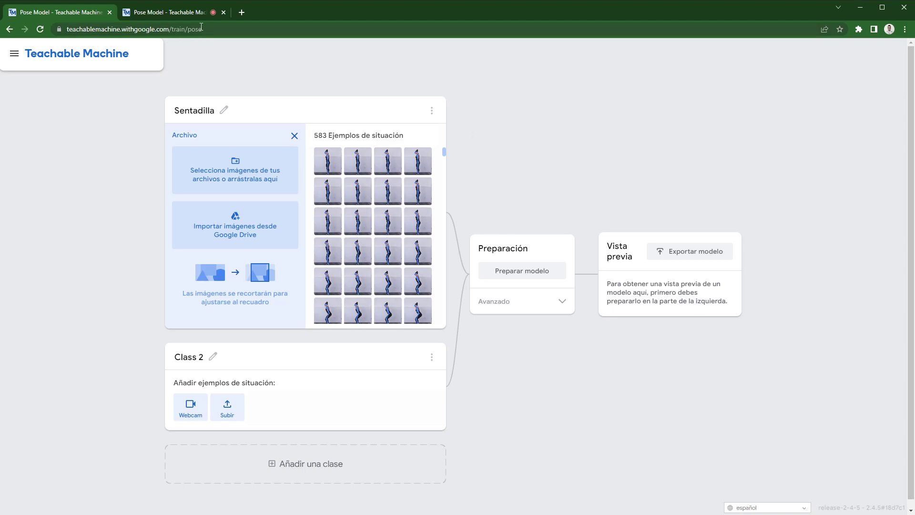
- Switch to the other open pose project, which has the classes Hola, Cómo and Estás
click(195, 10)
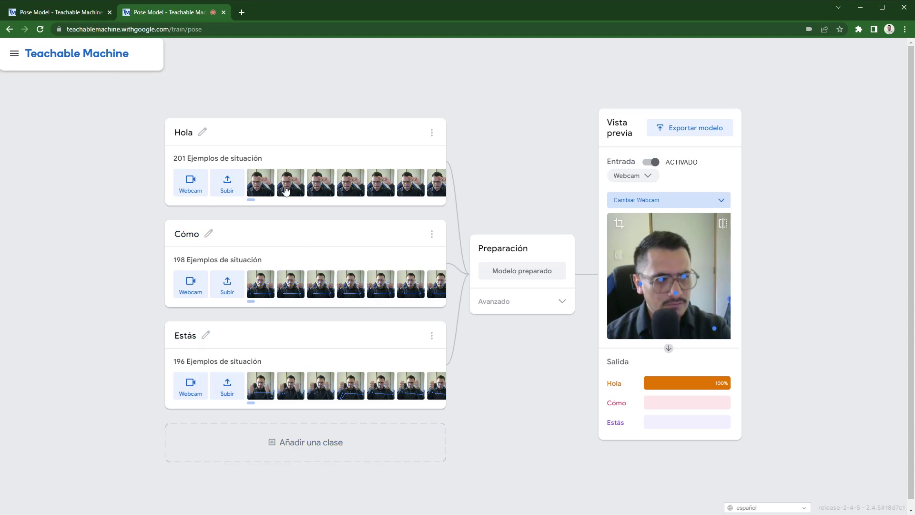
mouse_move(324, 186)
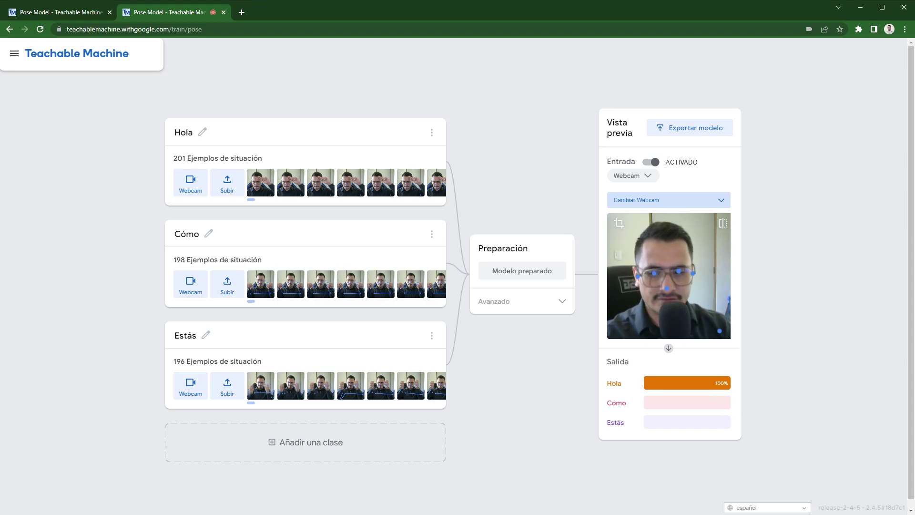
- Bring up the Sentadillas folder in File Explorer for another look, and return to the trained pose project
key(alt+Tab)
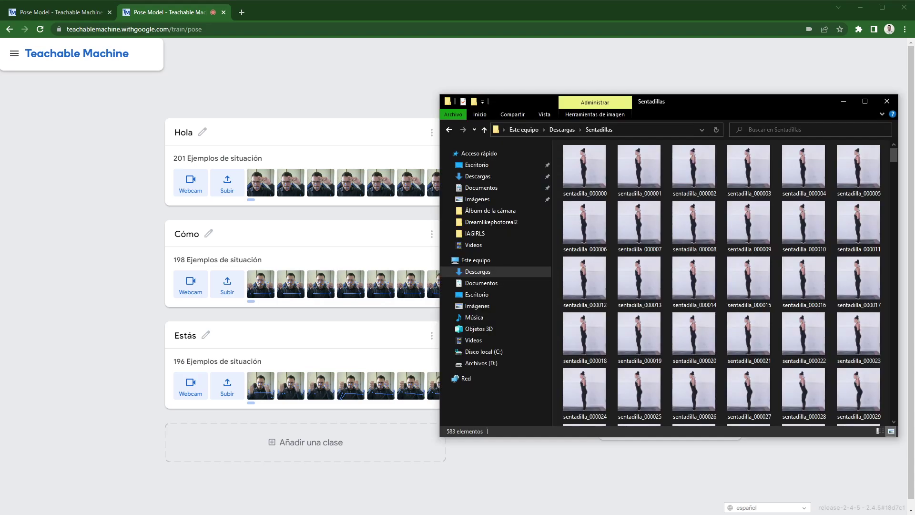
drag(702, 103, 508, 89)
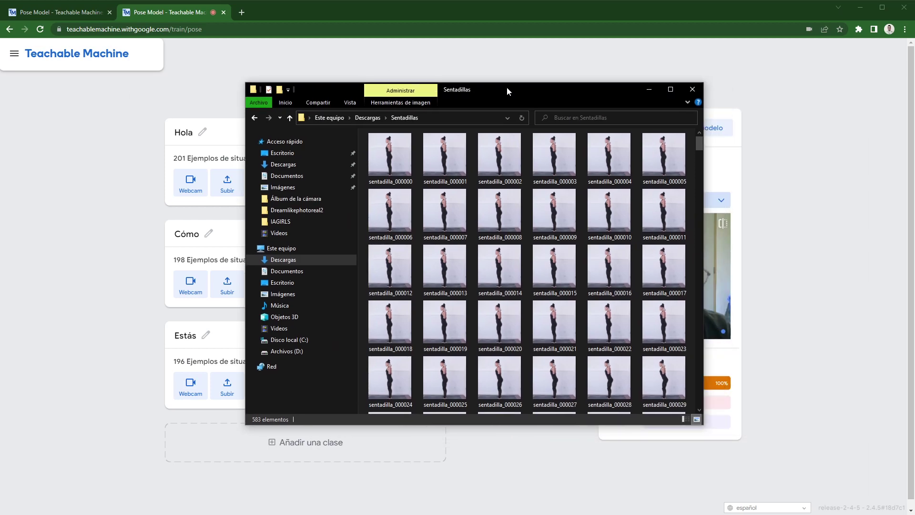
key(alt+Tab)
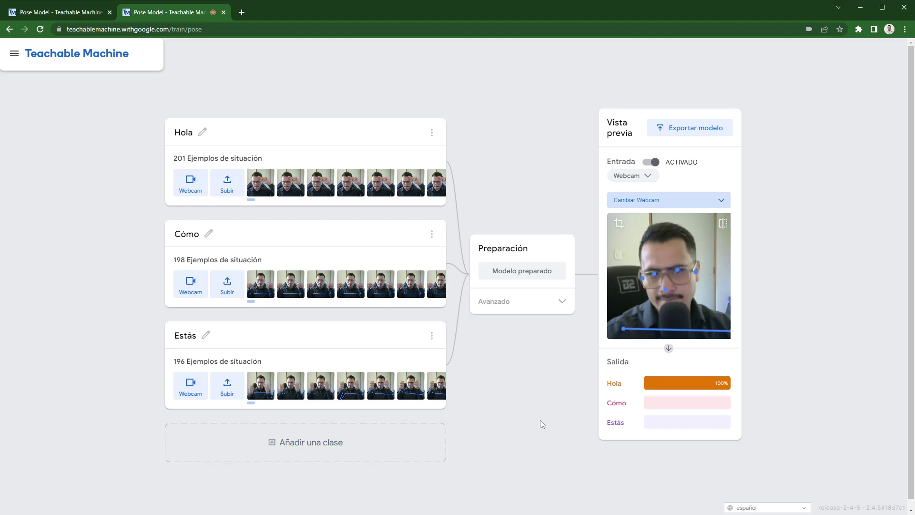
- Export the trained pose model for Tensorflow.js by uploading it as a shareable link, and copy that link
click(709, 127)
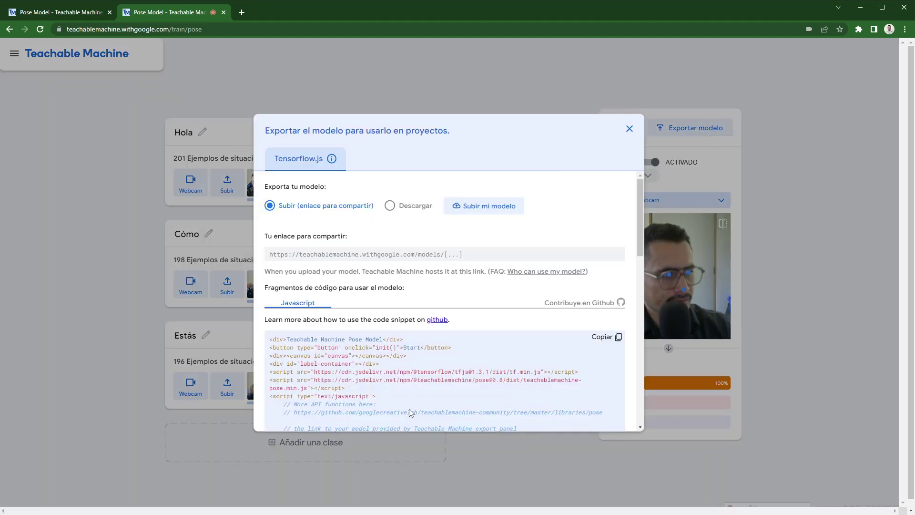
scroll(484, 357, down, 10)
scroll(484, 357, up, 10)
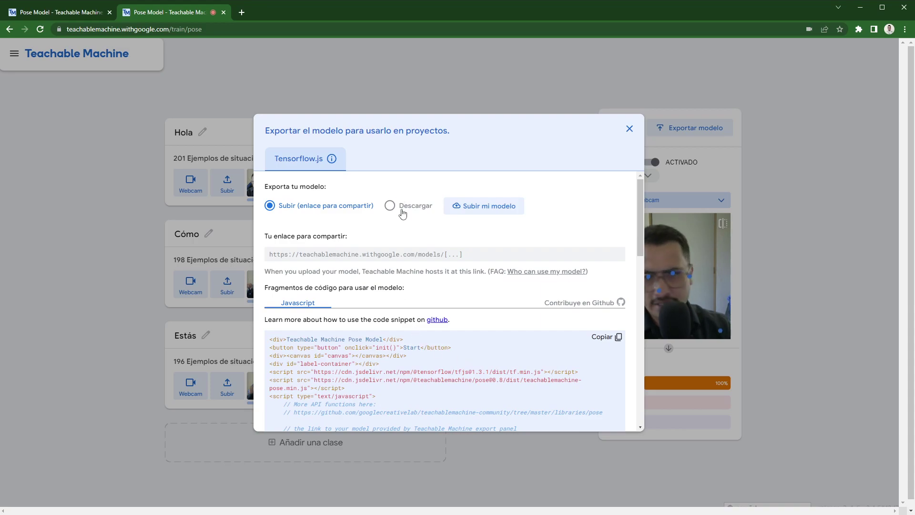
click(496, 206)
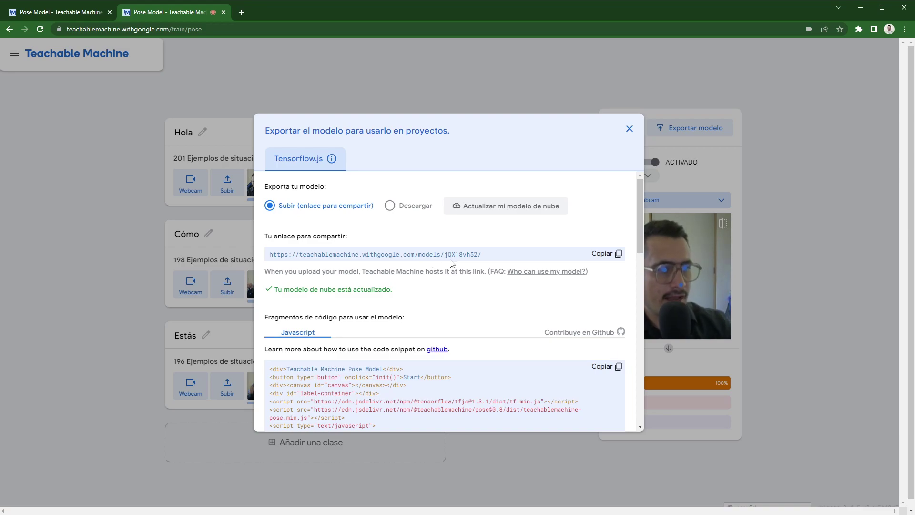
click(618, 255)
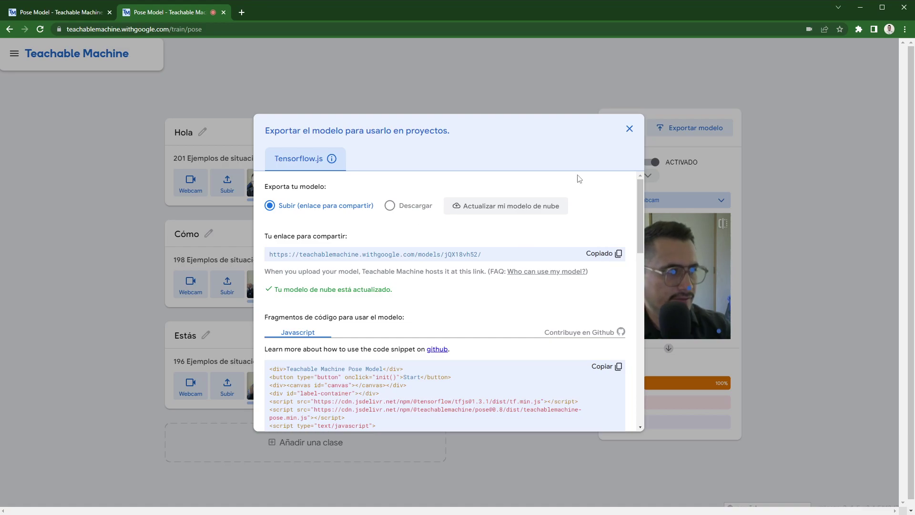
click(630, 128)
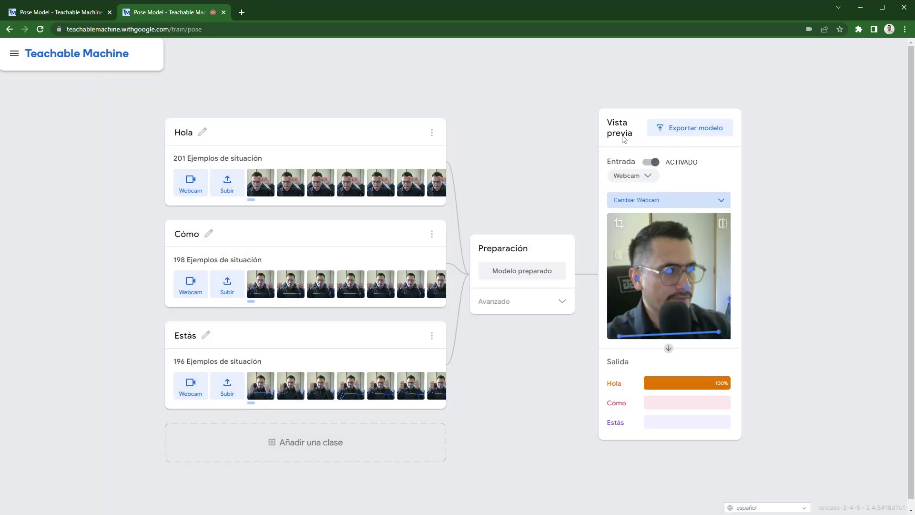
- Save the project to Google Drive under the name "Mi modelo de pose" and dismiss the confirmation
click(15, 55)
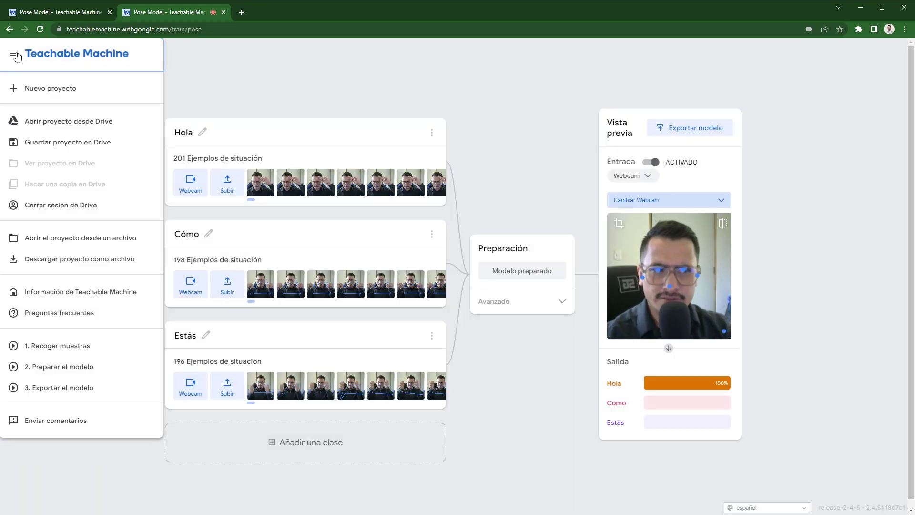
click(91, 143)
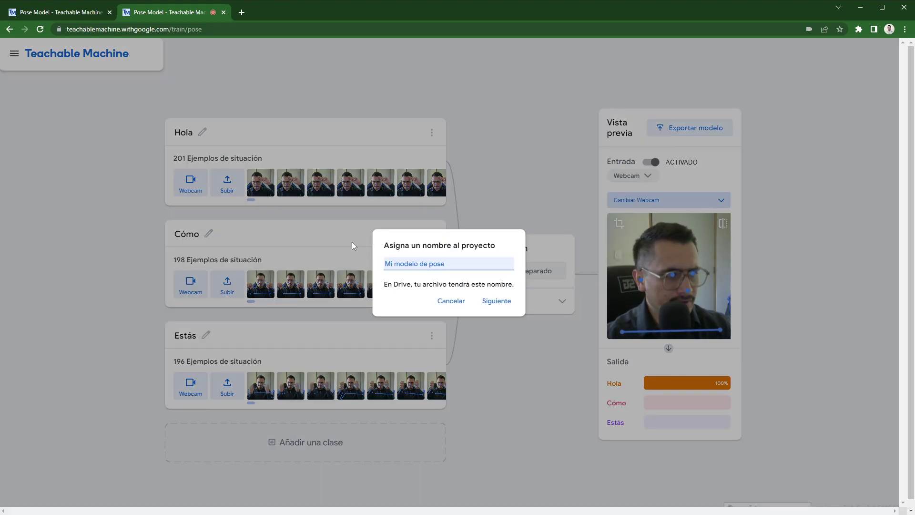
click(497, 301)
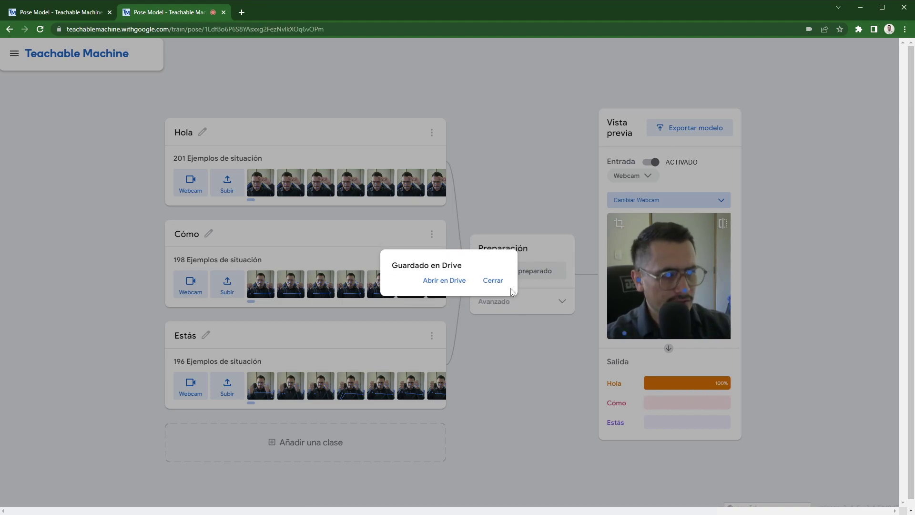
click(495, 281)
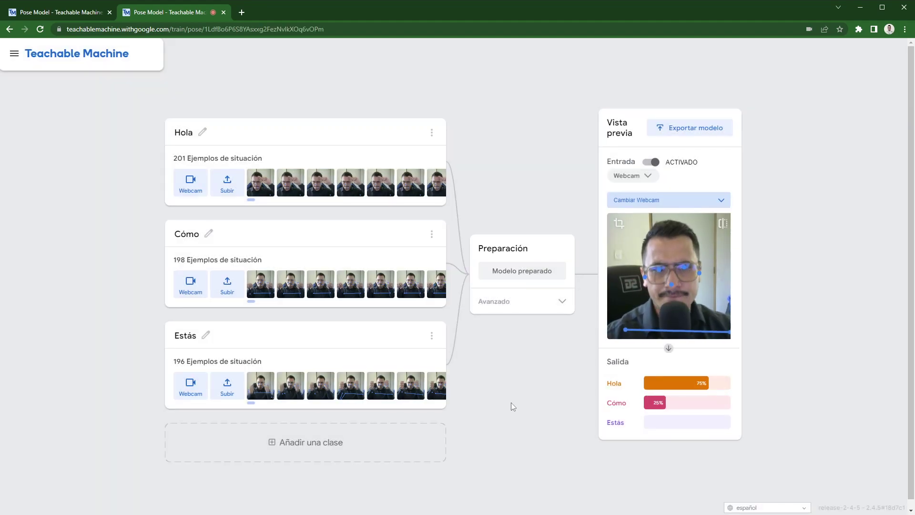